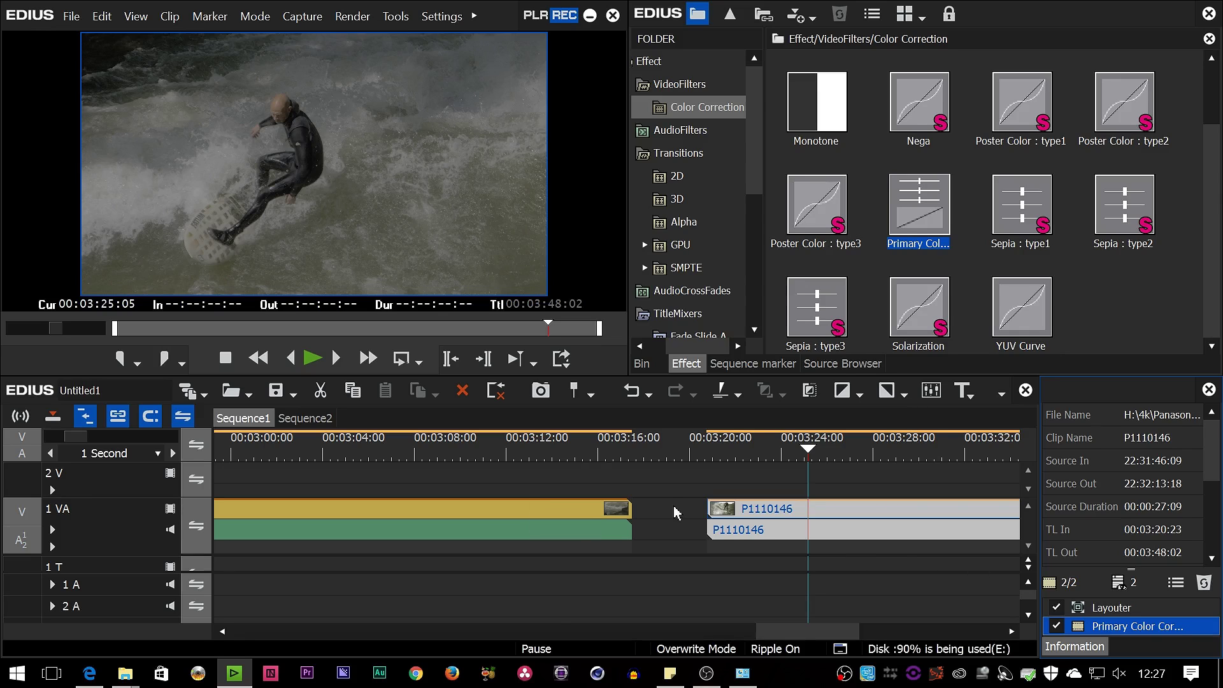
# Move the Sequence1 timeline cursor to 00:03:13:29.
pyautogui.click(551, 442)
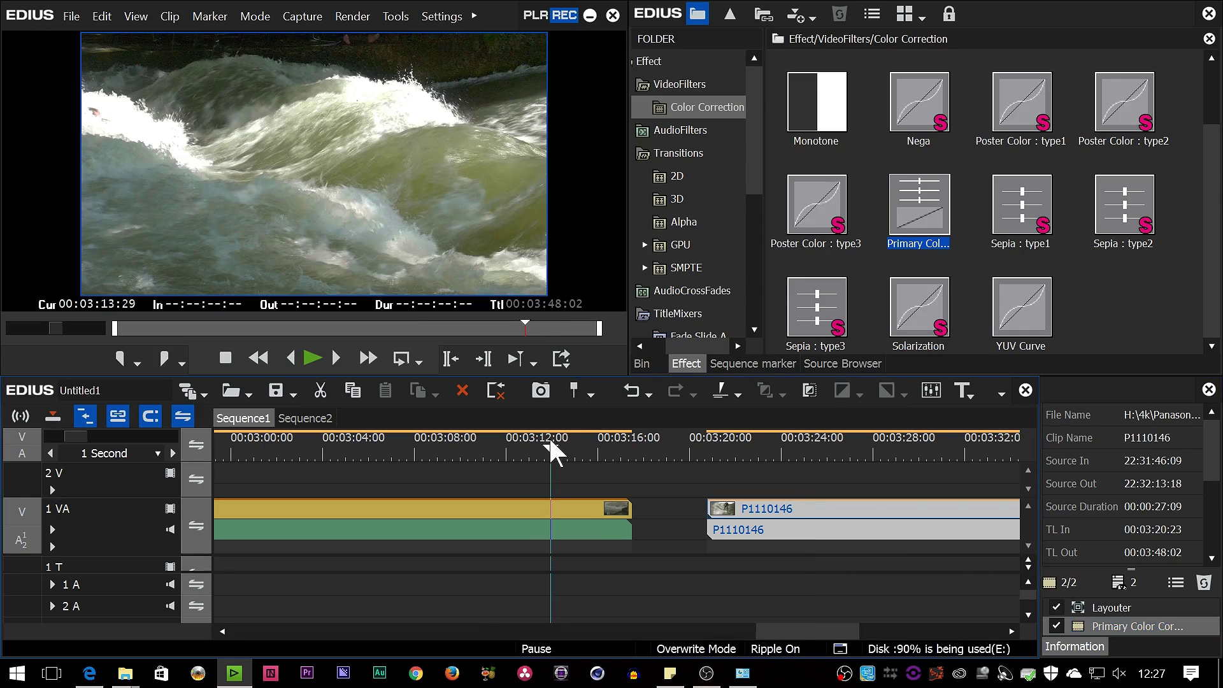
# Open the clip's Layouter and move the picture right to set a position keyframe.
pyautogui.moveTo(1127, 570); pyautogui.dragTo(1127, 524)
pyautogui.doubleClick(1112, 563)
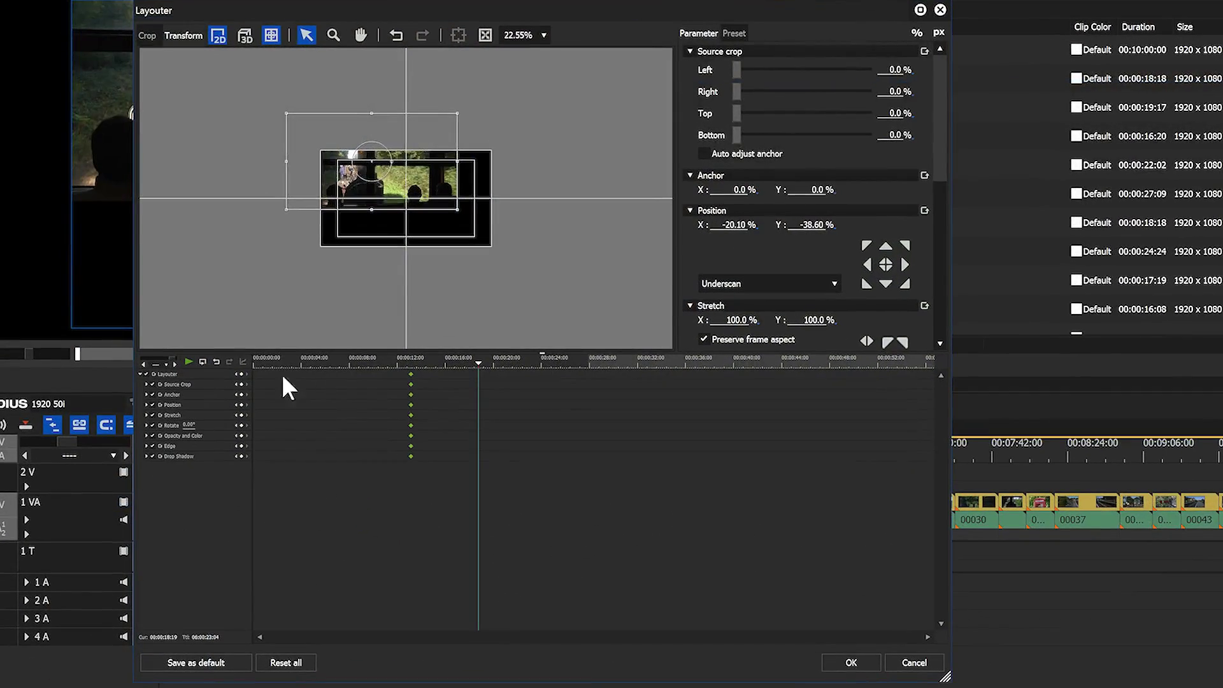
pyautogui.moveTo(404, 156); pyautogui.dragTo(491, 172)
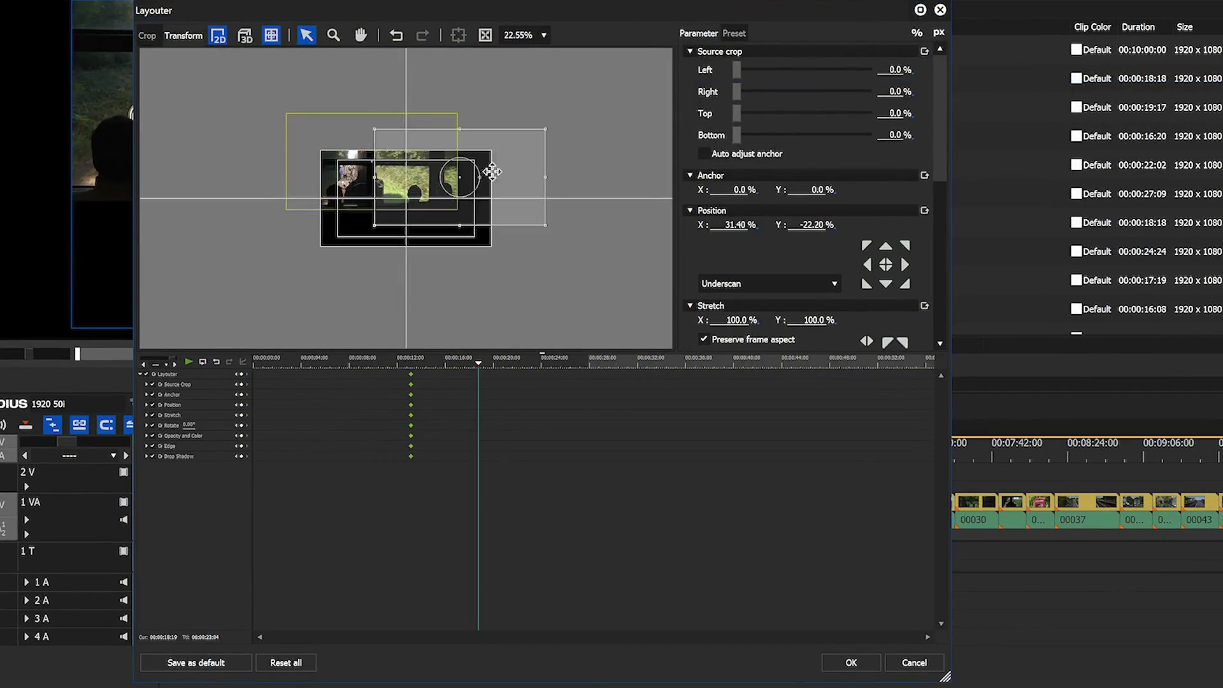
# Bend the Position X curve into an S-shaped ease between the keyframes.
pyautogui.click(147, 404)
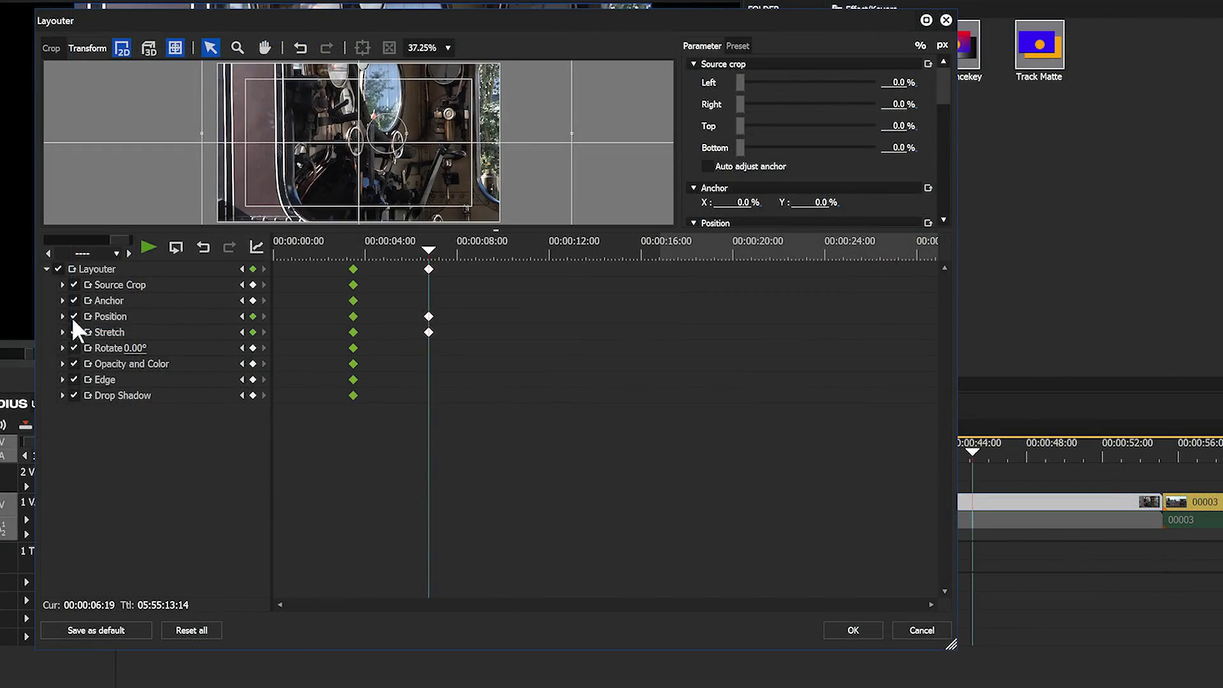
pyautogui.click(63, 316)
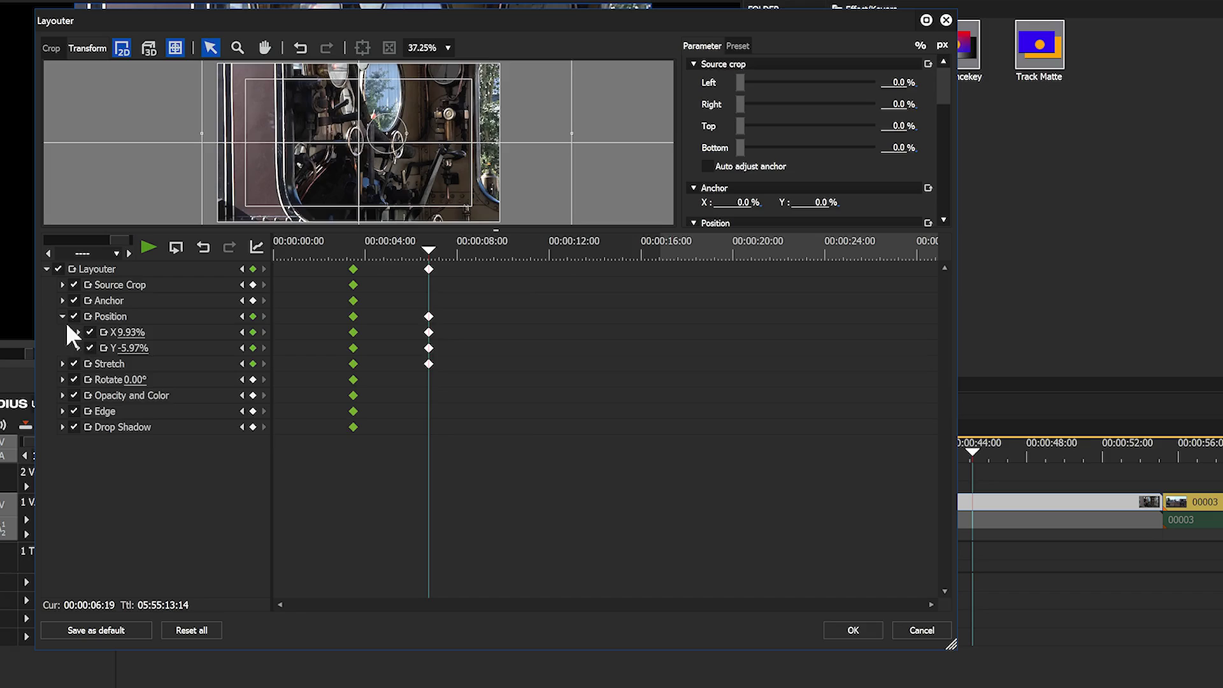
pyautogui.click(79, 332)
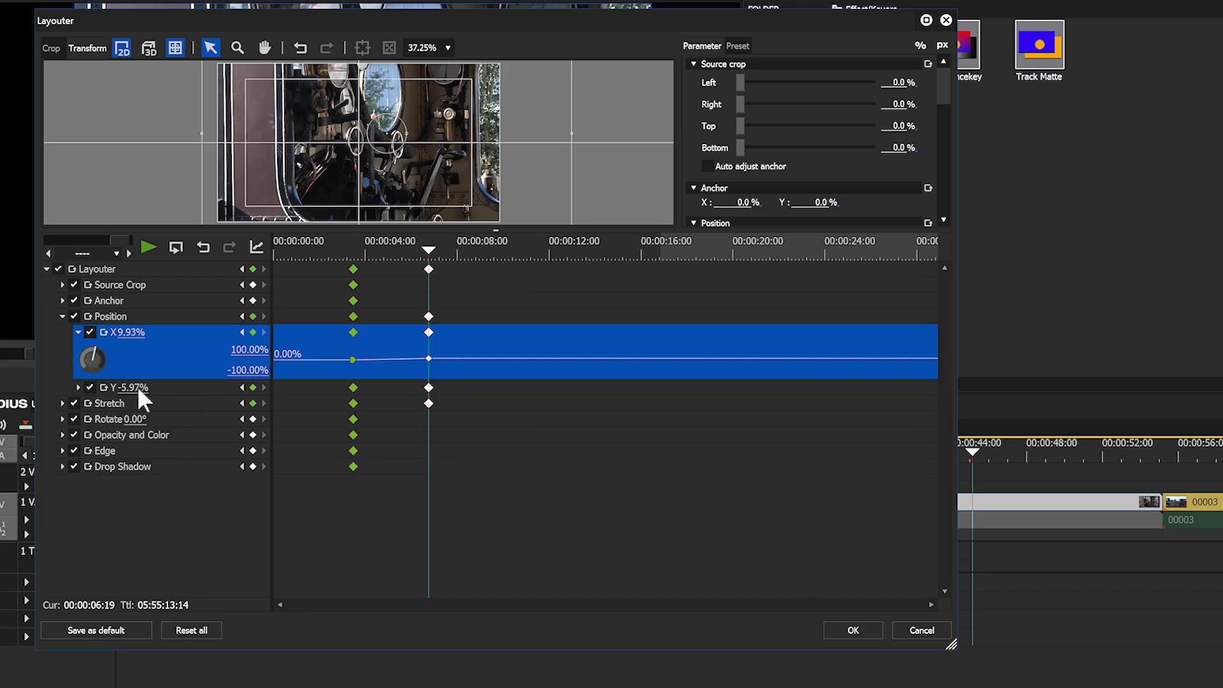
pyautogui.click(426, 360)
pyautogui.moveTo(385, 401); pyautogui.dragTo(387, 442)
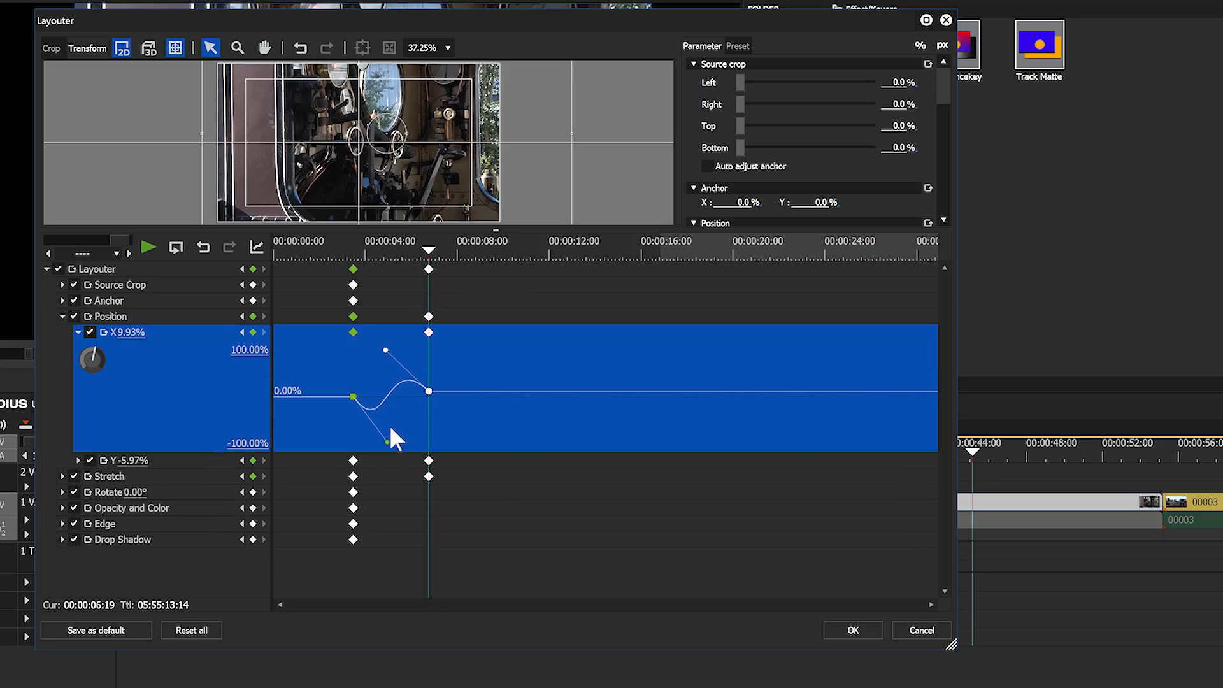
# Keep the Layouter changes and draw a mask path along the bottom of the locomotive wheel.
pyautogui.click(853, 627)
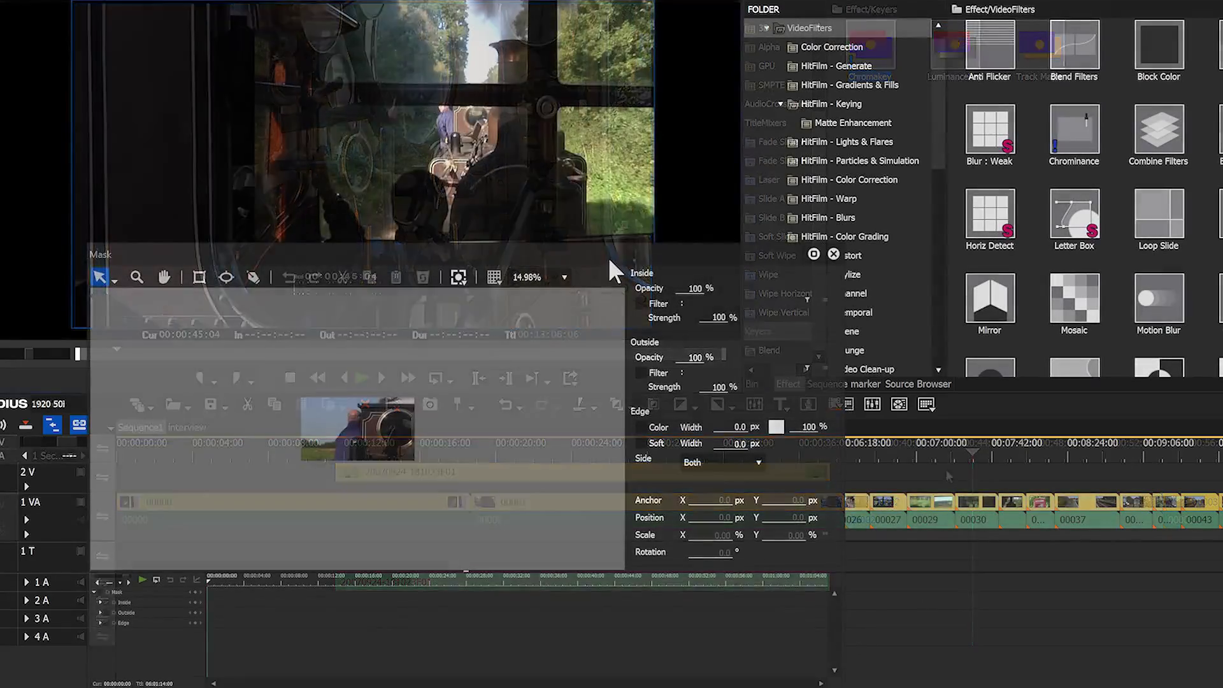
pyautogui.moveTo(609, 257); pyautogui.dragTo(782, 161)
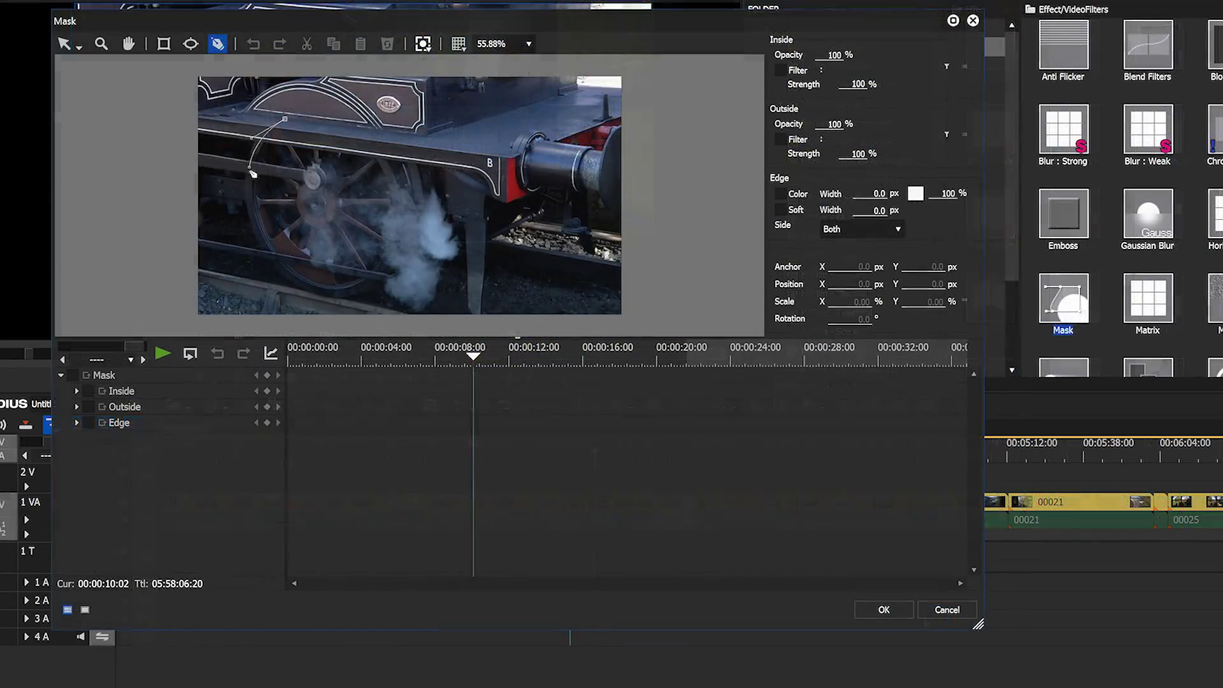
pyautogui.click(258, 240)
pyautogui.click(288, 297)
pyautogui.click(395, 291)
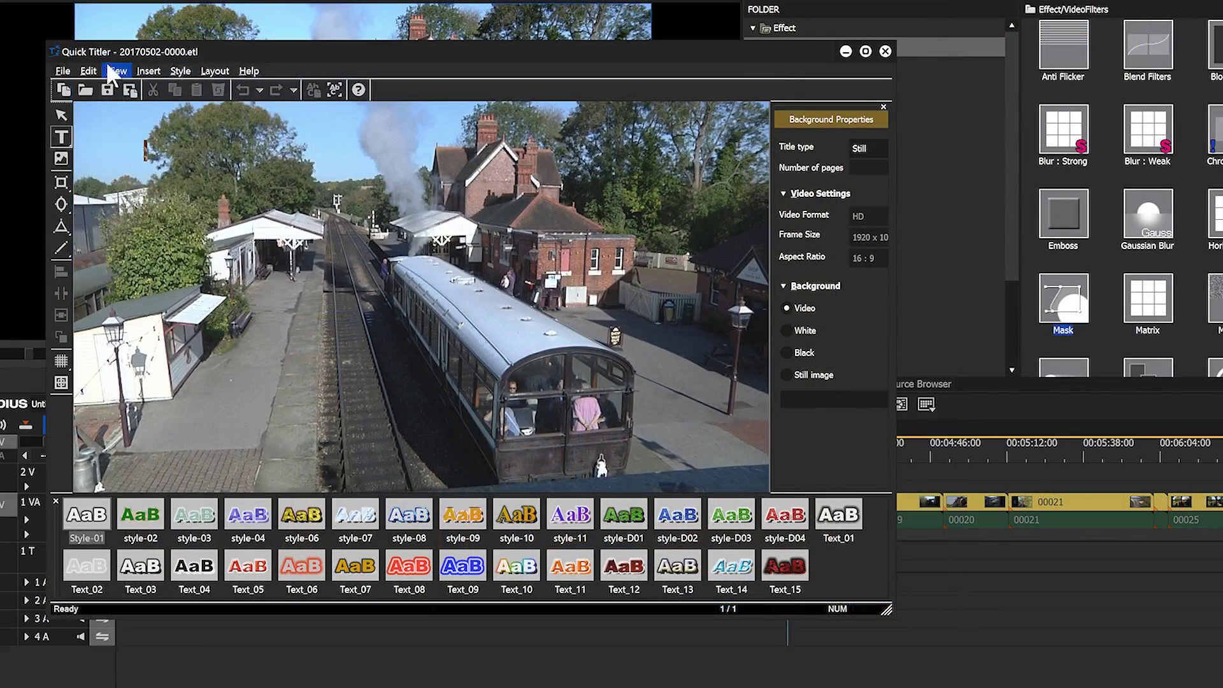
# Turn on the Title Object Layout Bar and drag its splitter left to widen it.
pyautogui.click(116, 71)
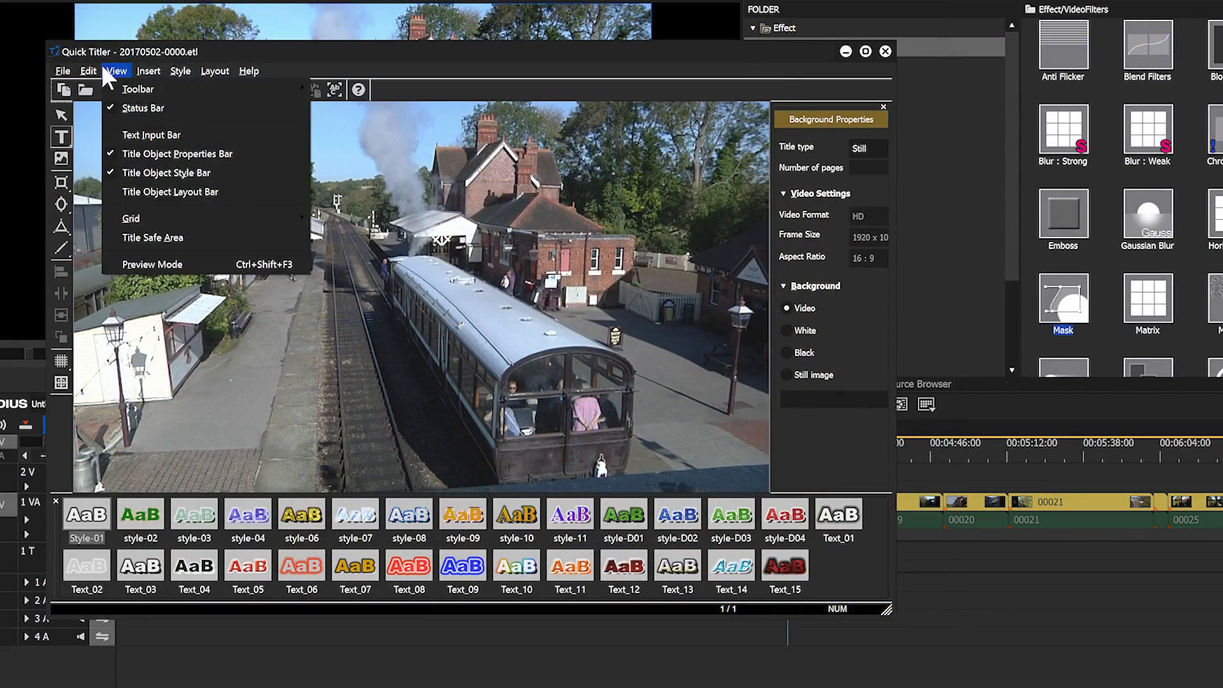
pyautogui.click(164, 191)
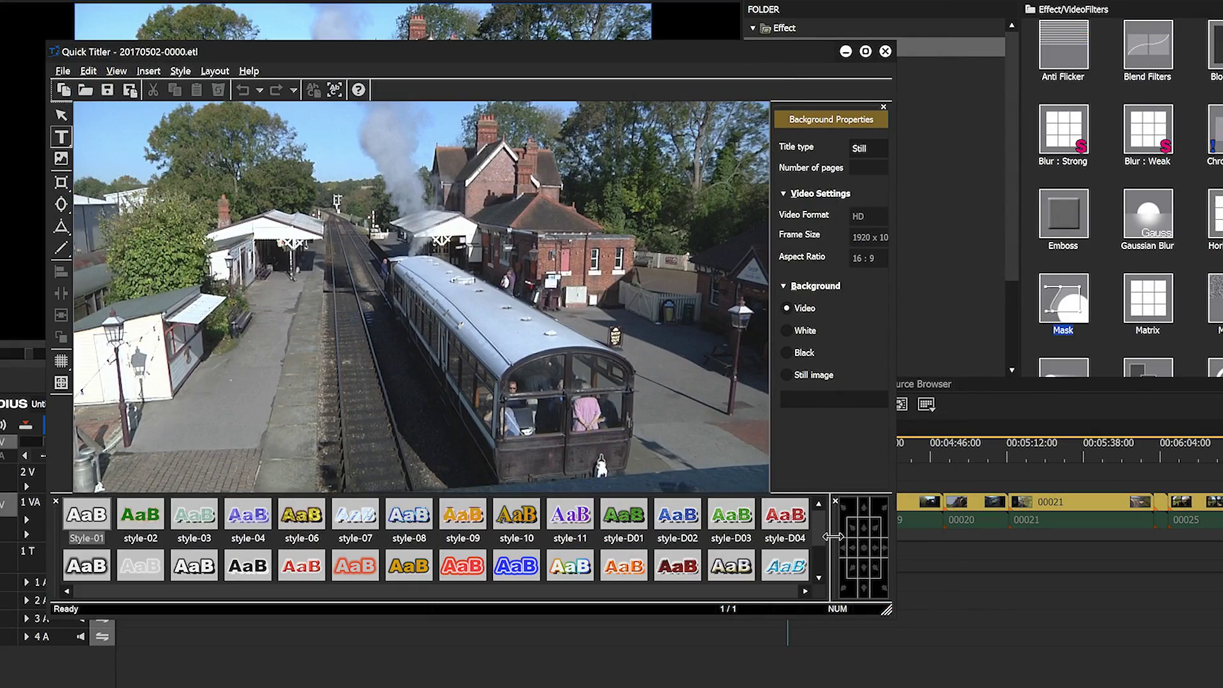
pyautogui.moveTo(828, 538); pyautogui.dragTo(695, 539)
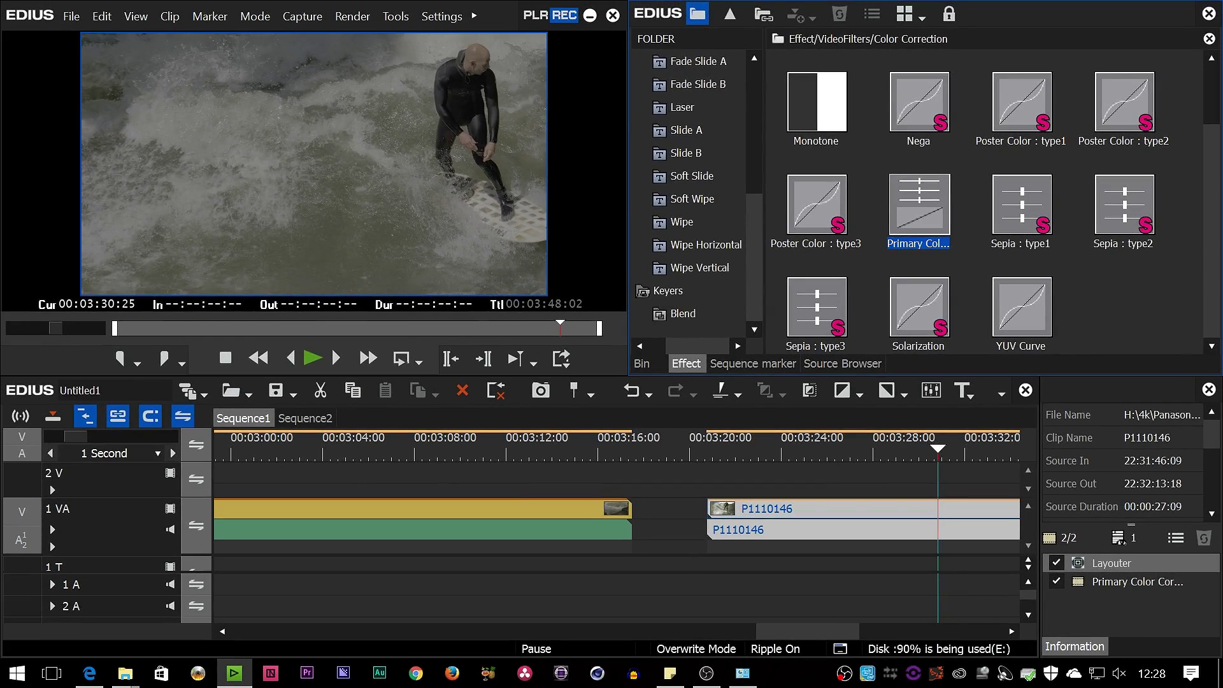
# Apply Chromakey from Keyers to clip P1110146 and open its settings.
pyautogui.click(668, 291)
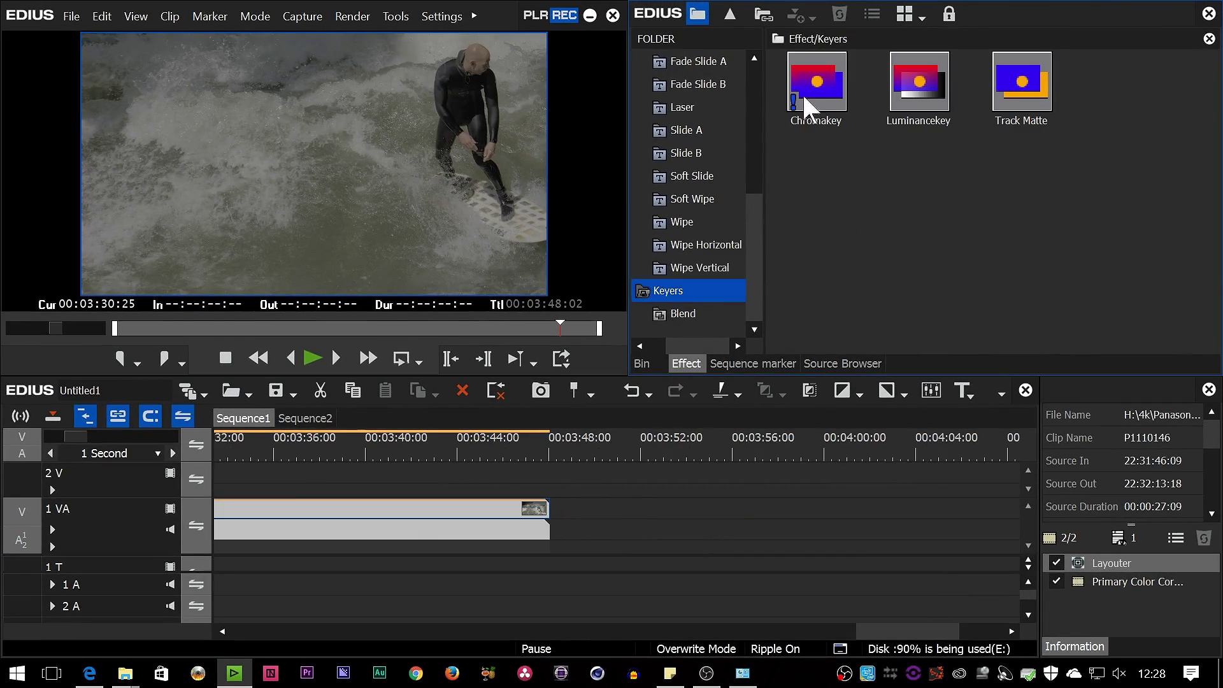
pyautogui.moveTo(816, 89); pyautogui.dragTo(479, 522)
pyautogui.doubleClick(1124, 563)
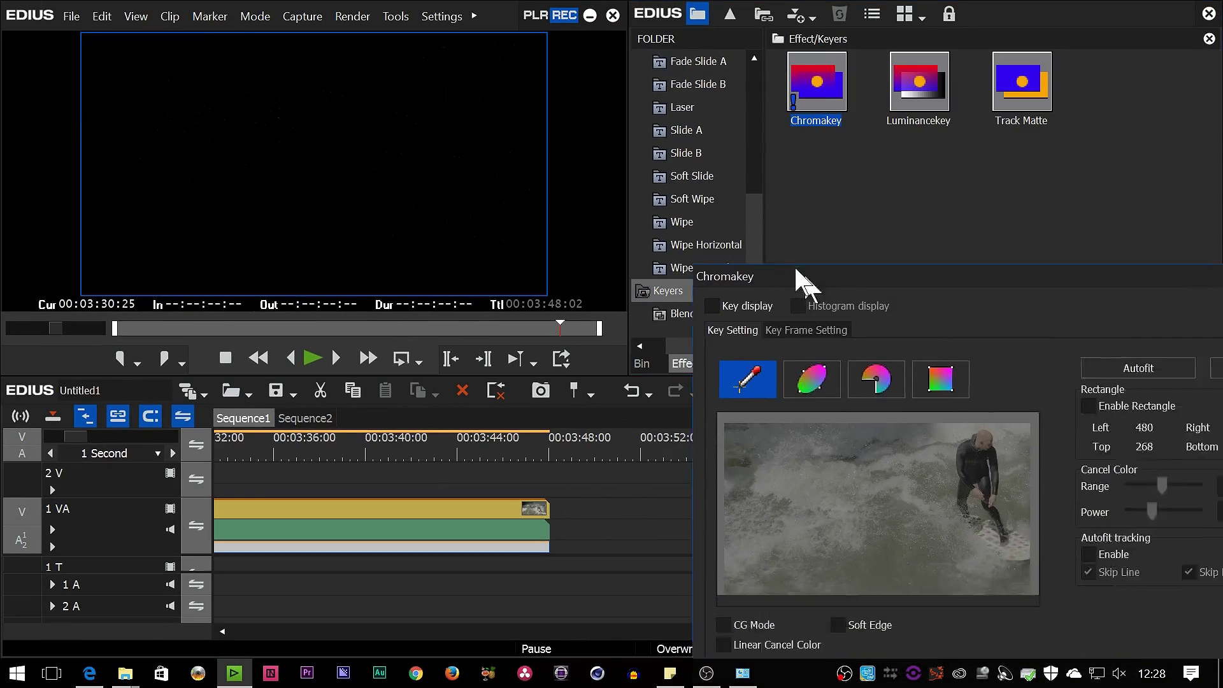
# Try the colour-plane key mode and histogram display, then return to picking the key colour.
pyautogui.moveTo(379, 62); pyautogui.dragTo(327, 35)
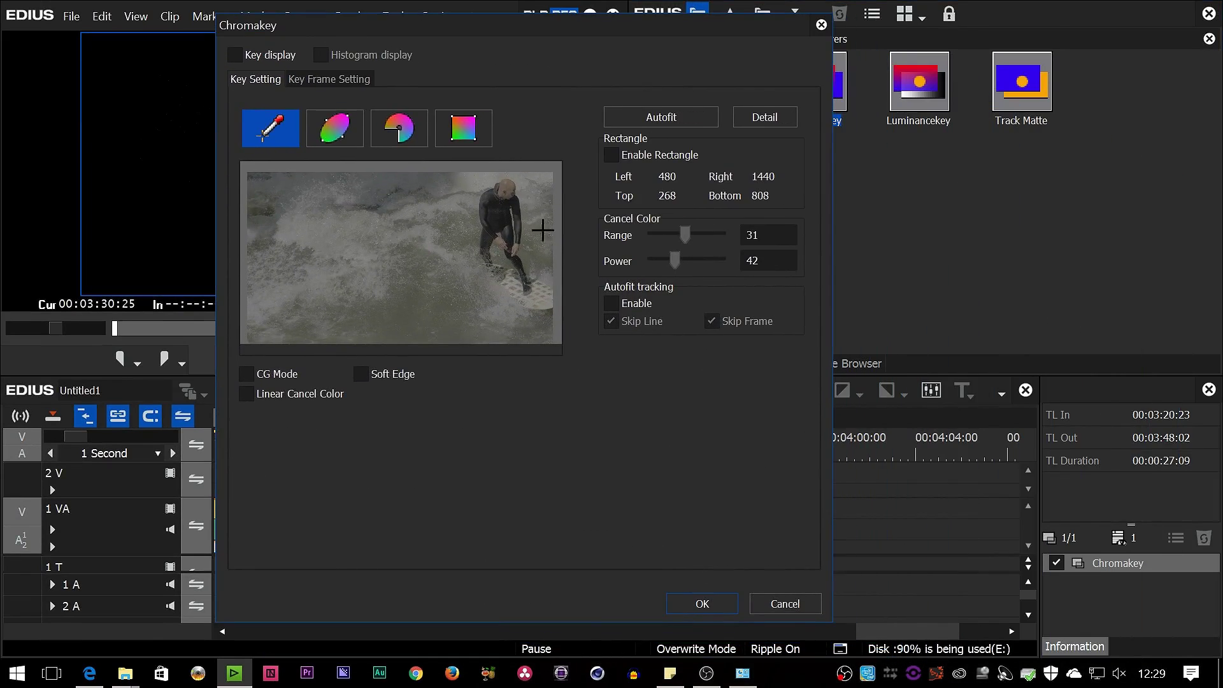
pyautogui.click(335, 128)
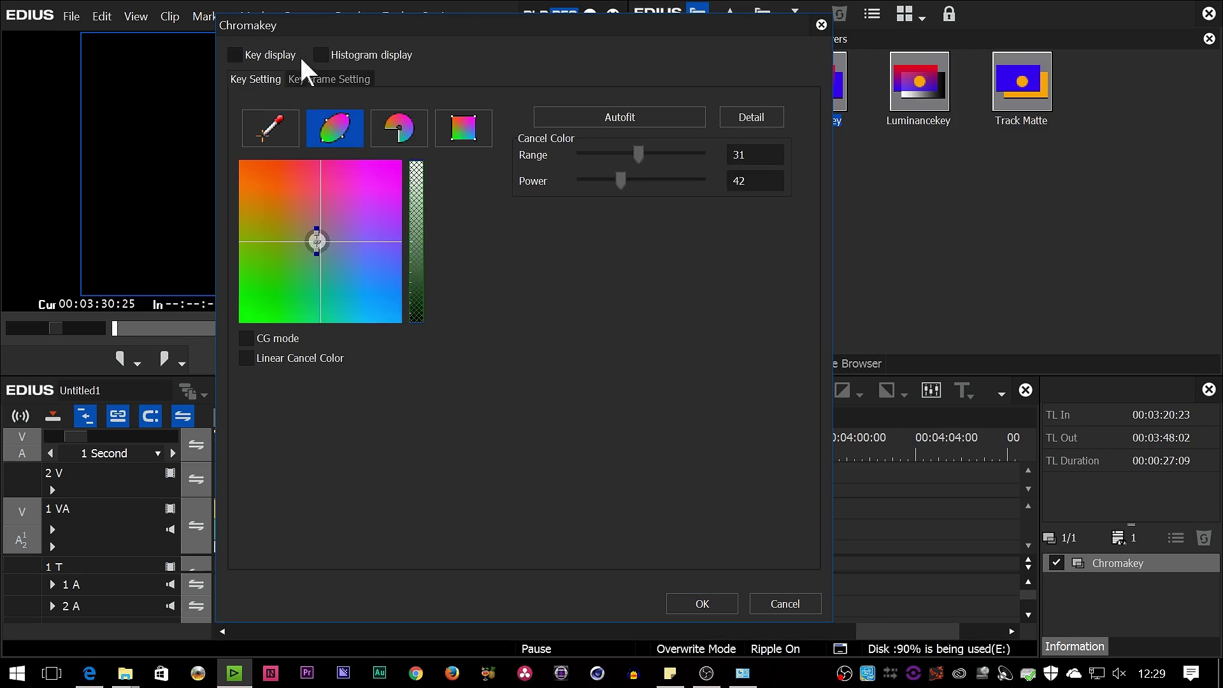
pyautogui.click(321, 55)
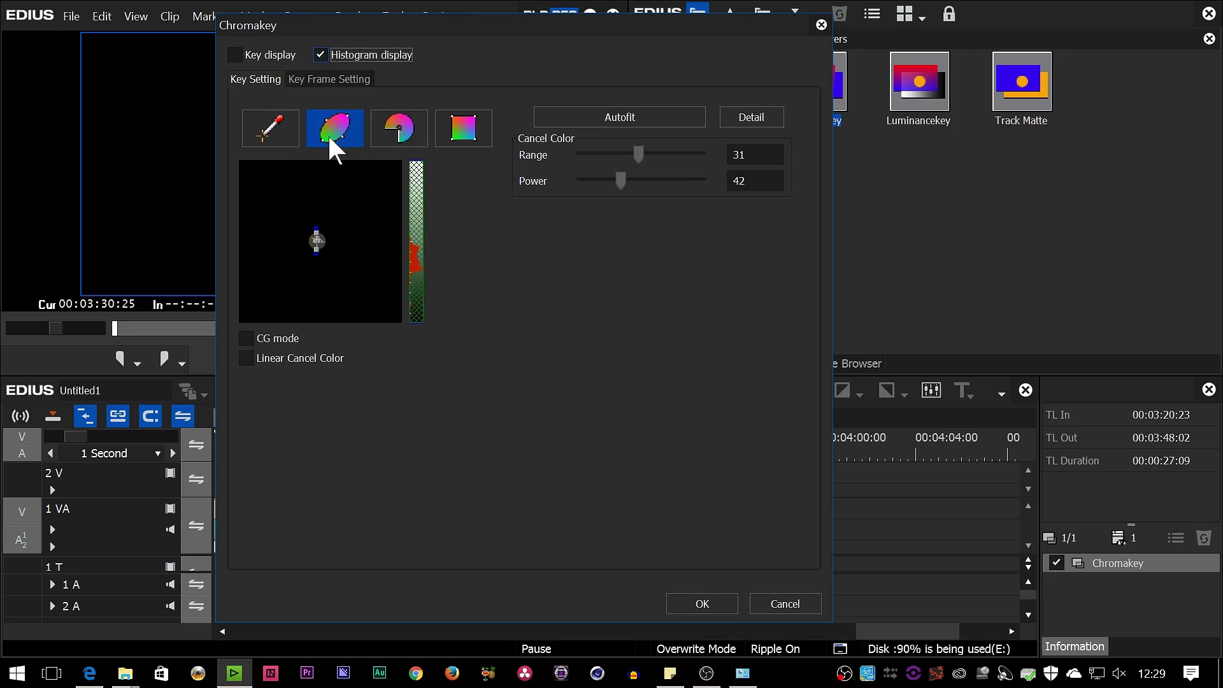
pyautogui.click(267, 142)
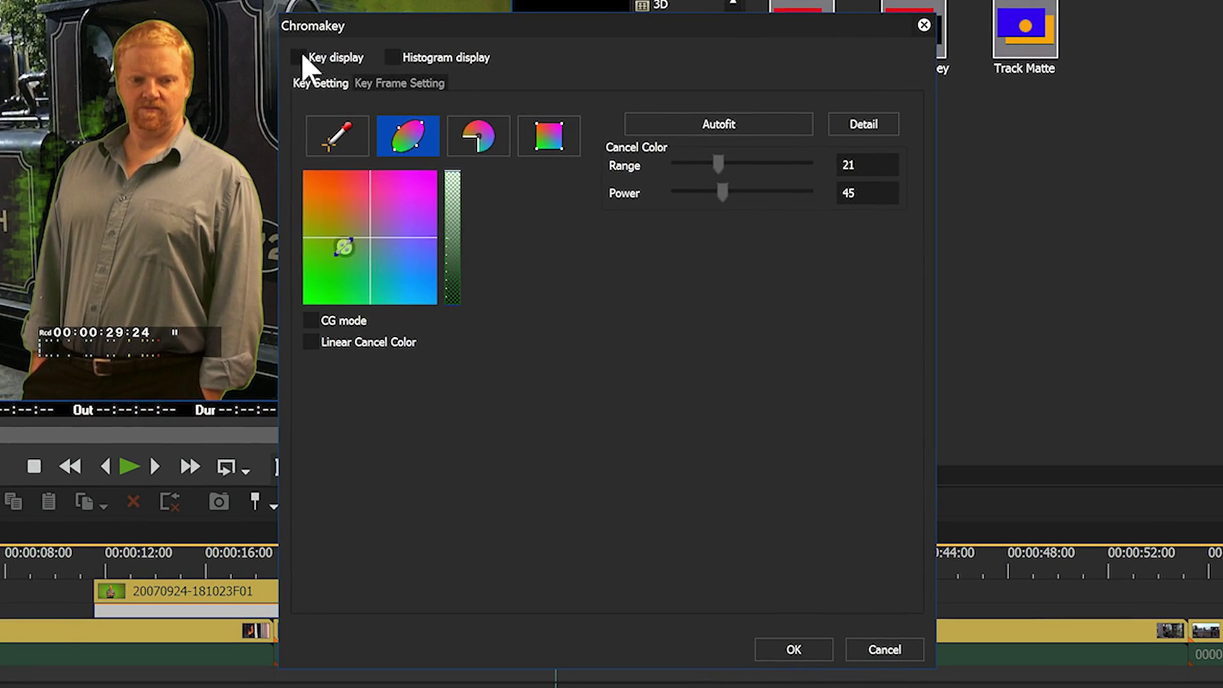
# Enable the histogram display and drag its handle to reshape the key colour range.
pyautogui.click(444, 66)
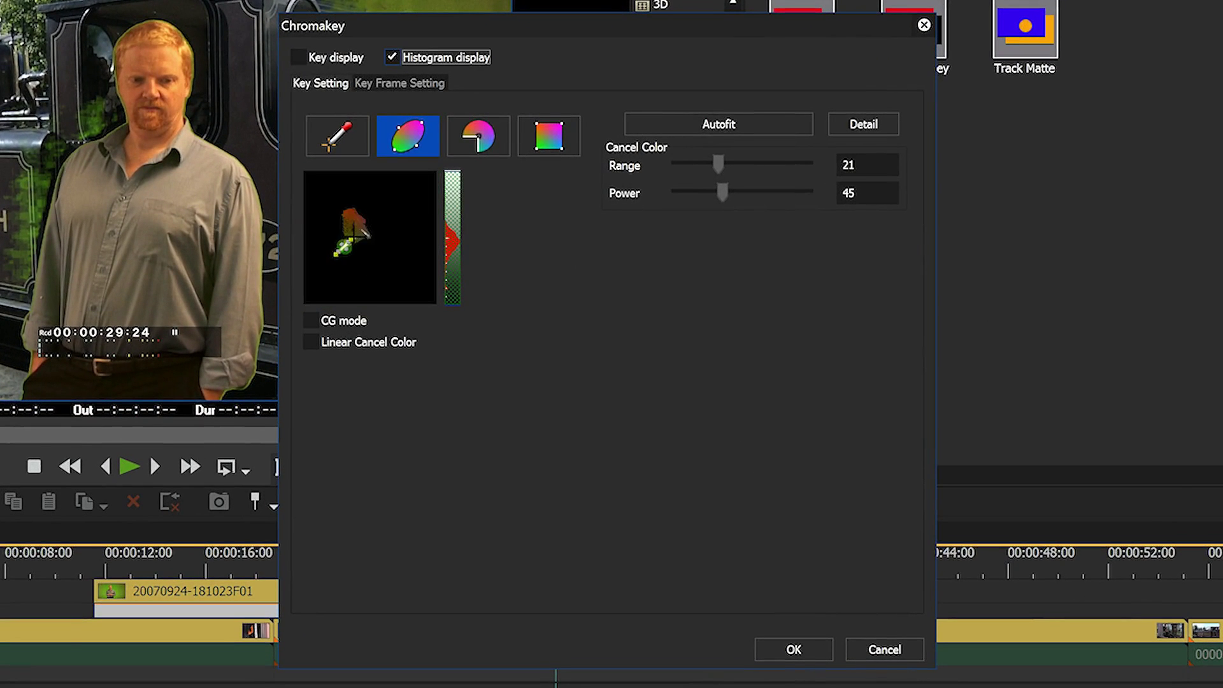
pyautogui.moveTo(338, 252); pyautogui.dragTo(330, 260)
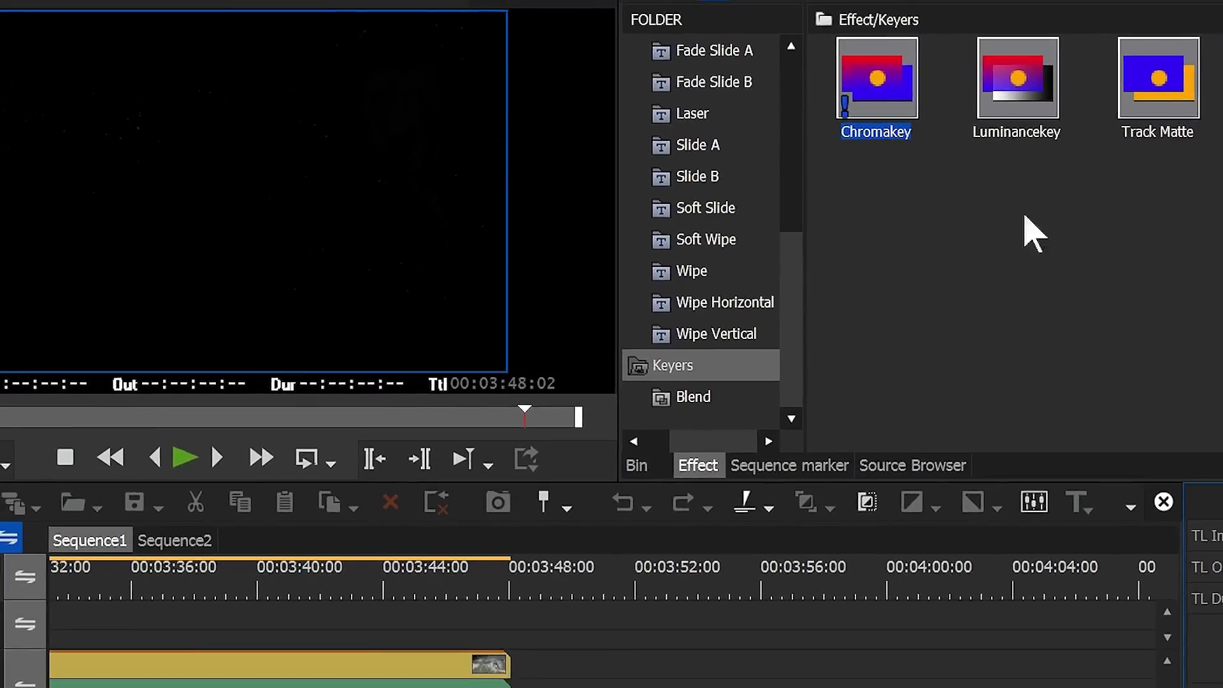
pyautogui.moveTo(871, 100)
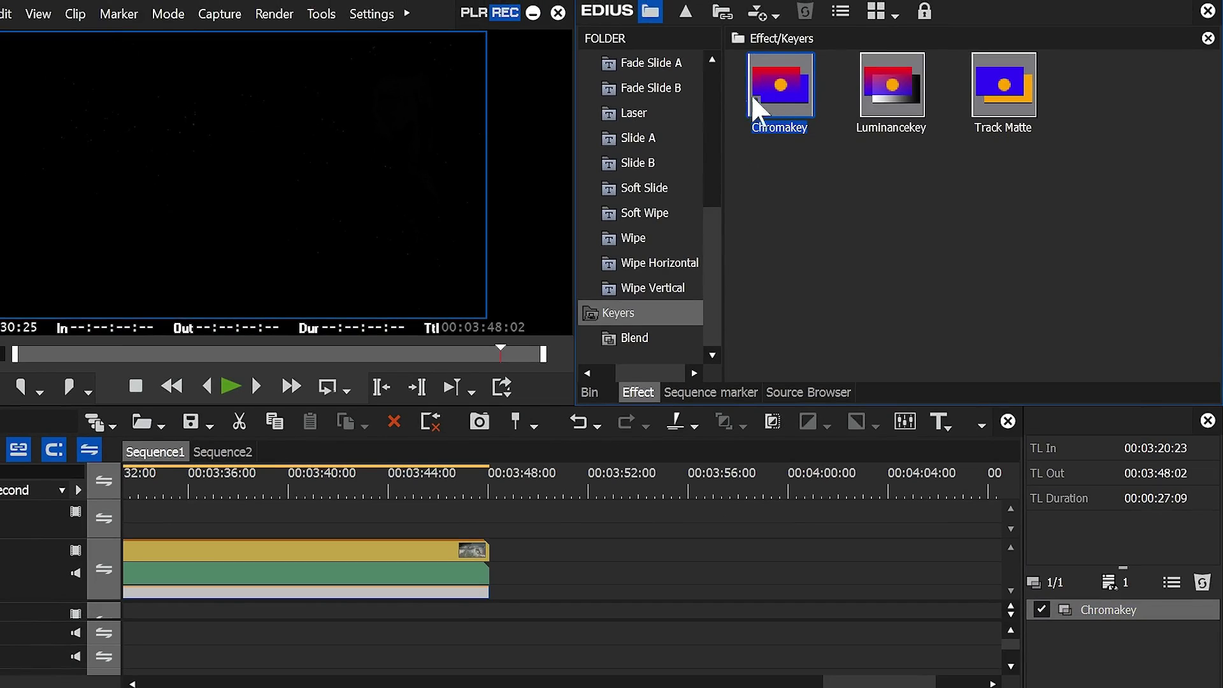
# Apply Chrominance from VideoFilters to P1110146, then close its settings unchanged.
pyautogui.scroll(5, 711, 280)
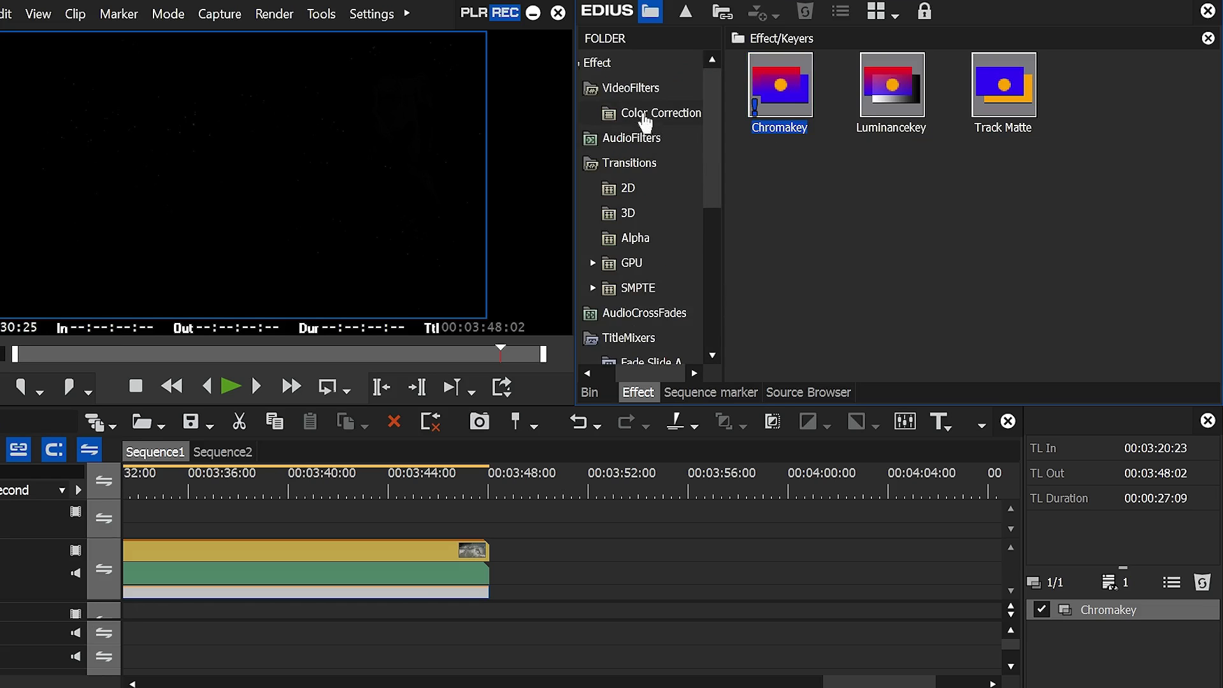
pyautogui.click(628, 94)
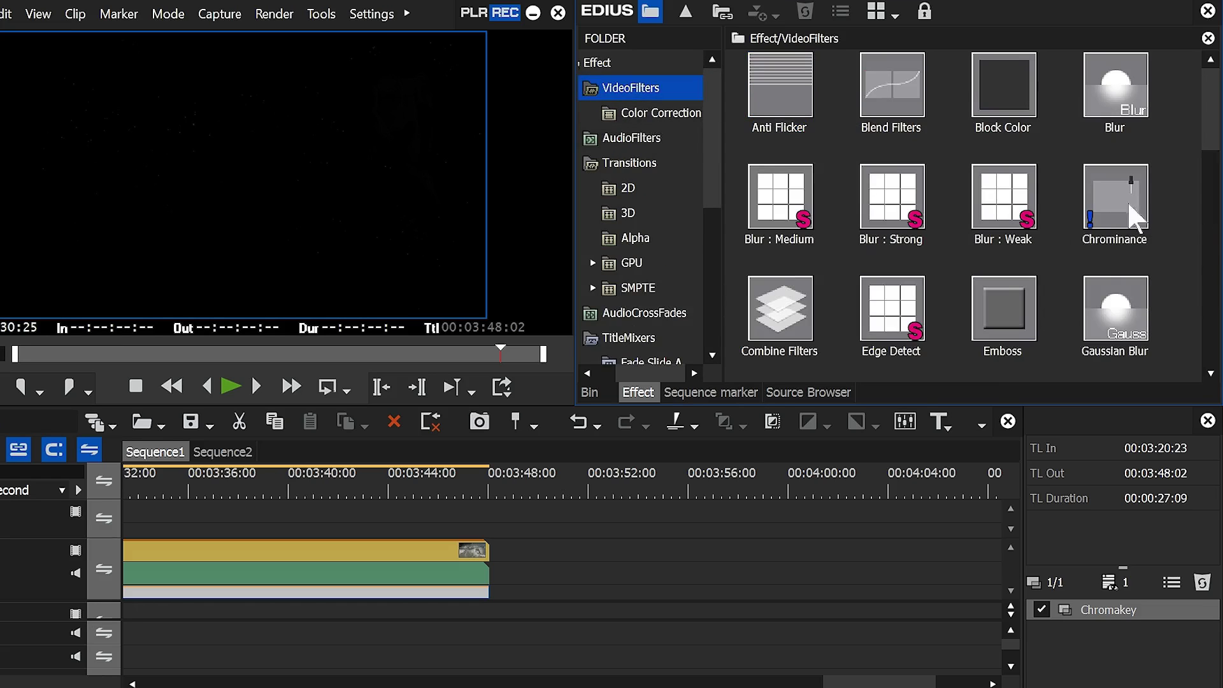
pyautogui.moveTo(1111, 223); pyautogui.dragTo(475, 549)
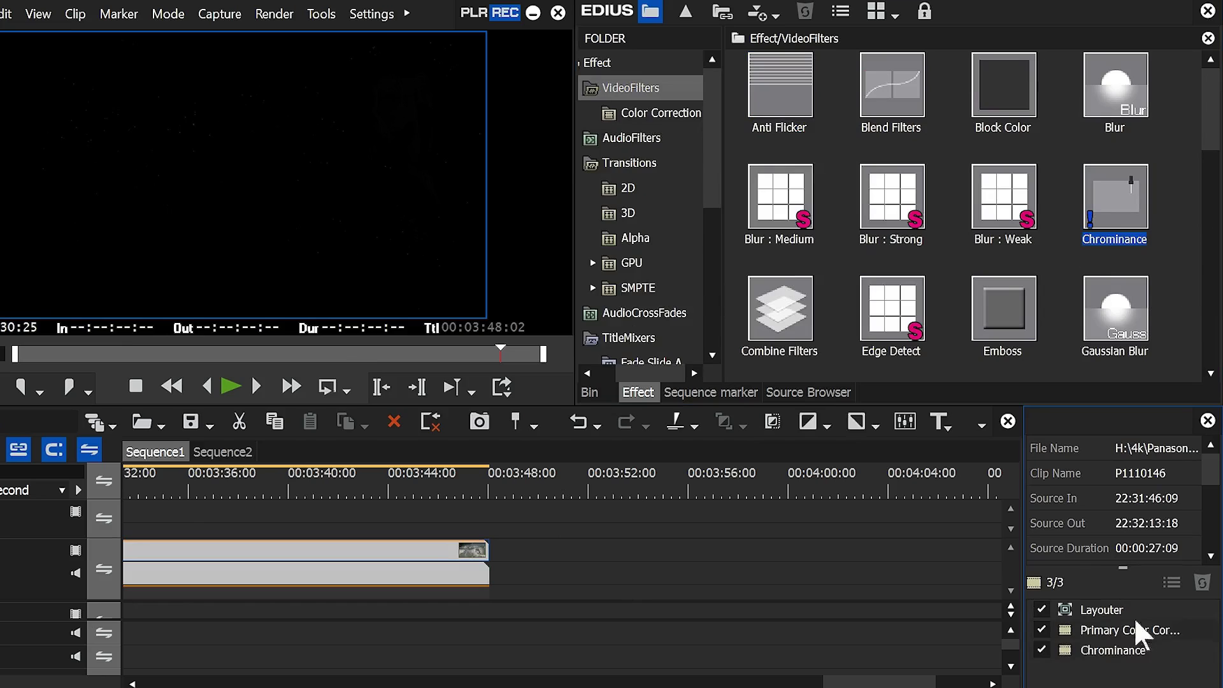
pyautogui.doubleClick(1112, 650)
pyautogui.click(770, 433)
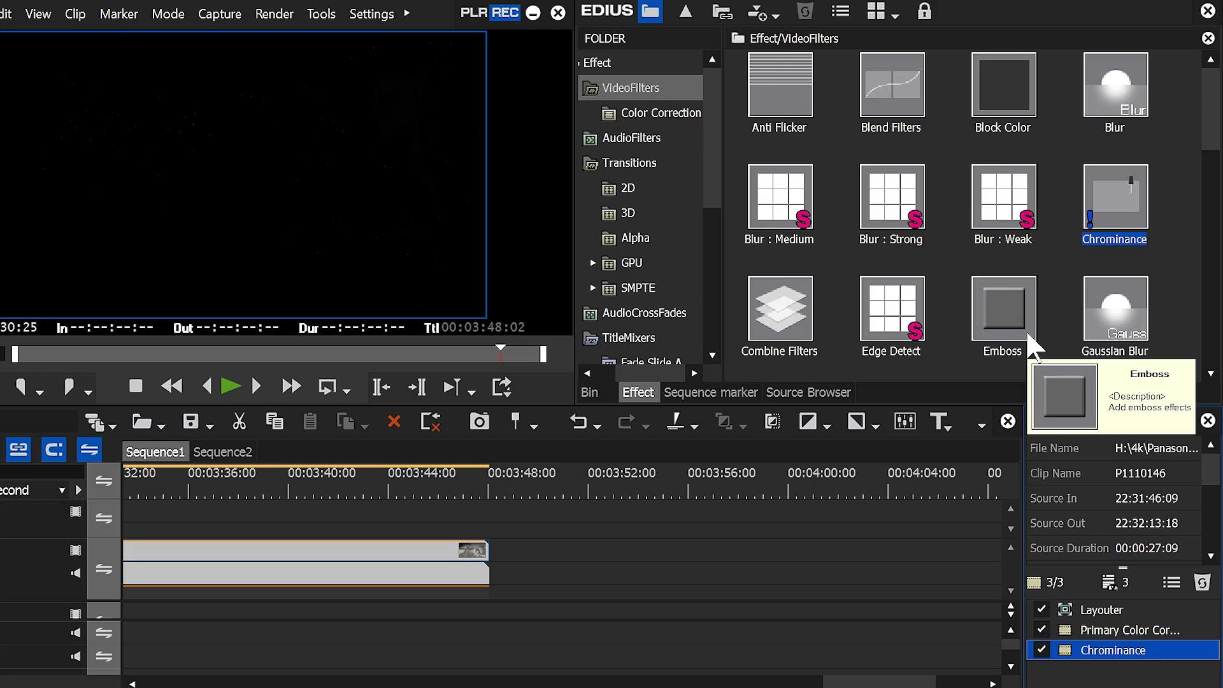
# Bring the Keyers folder back into view, then reopen the clip's Chrominance settings.
pyautogui.click(708, 347)
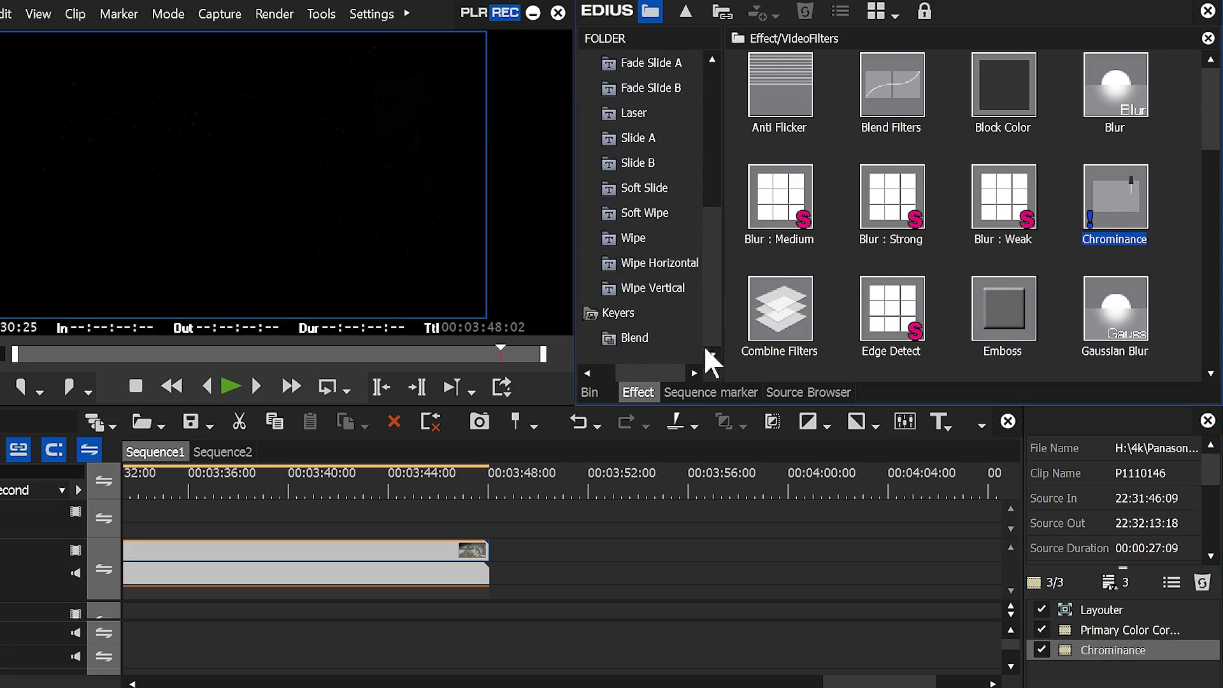
pyautogui.click(622, 314)
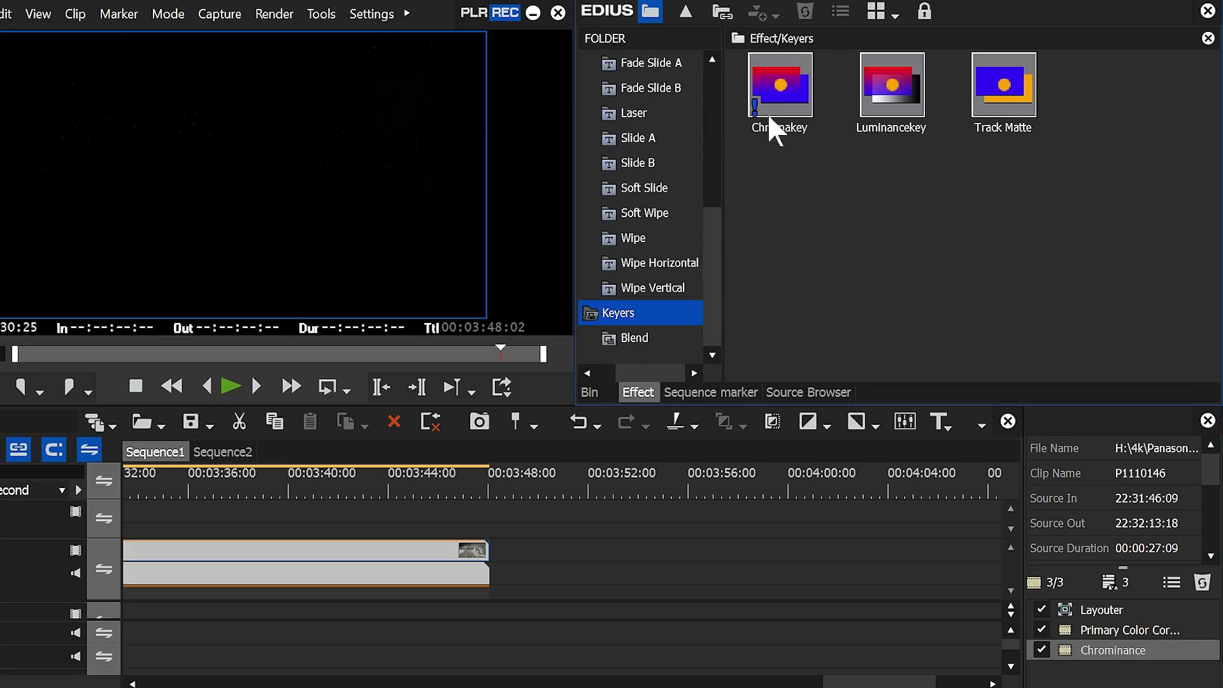
pyautogui.moveTo(760, 119)
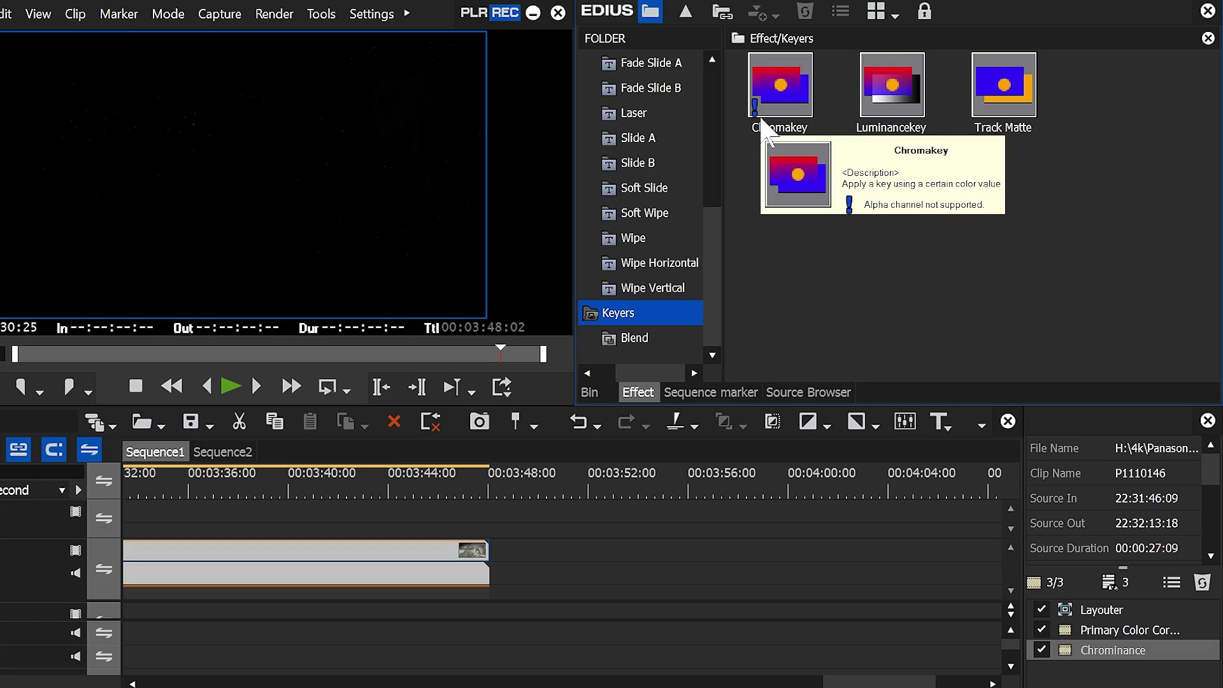
pyautogui.click(1120, 650)
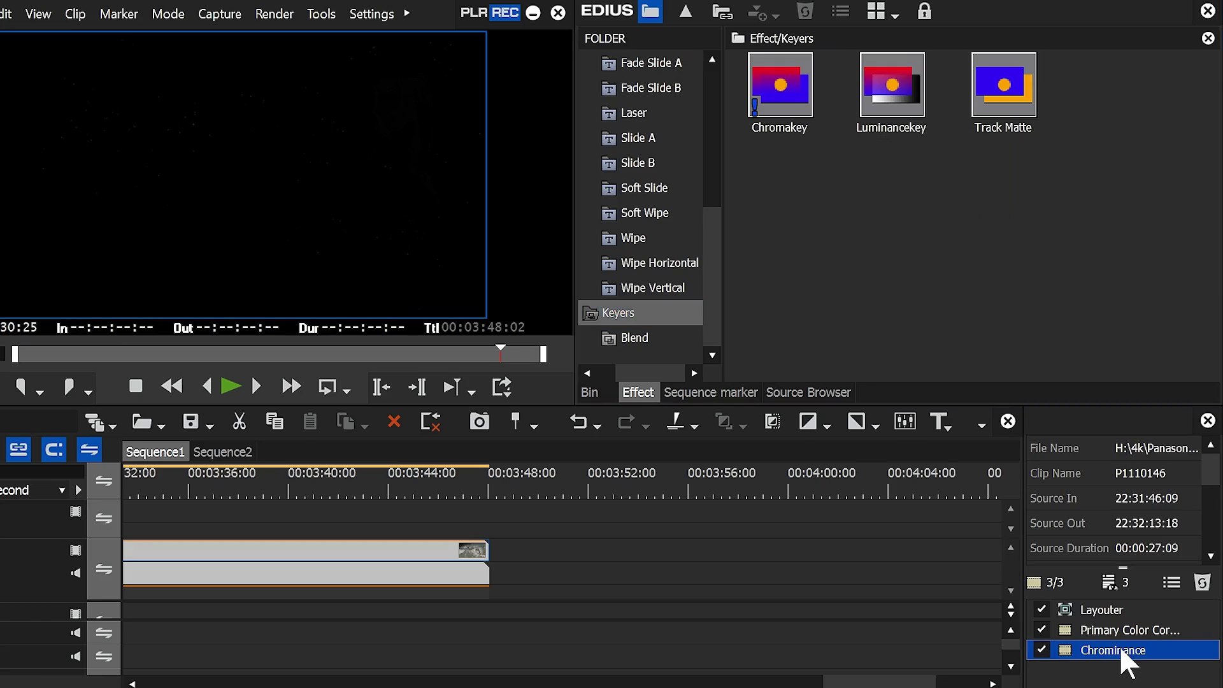
pyautogui.doubleClick(1119, 645)
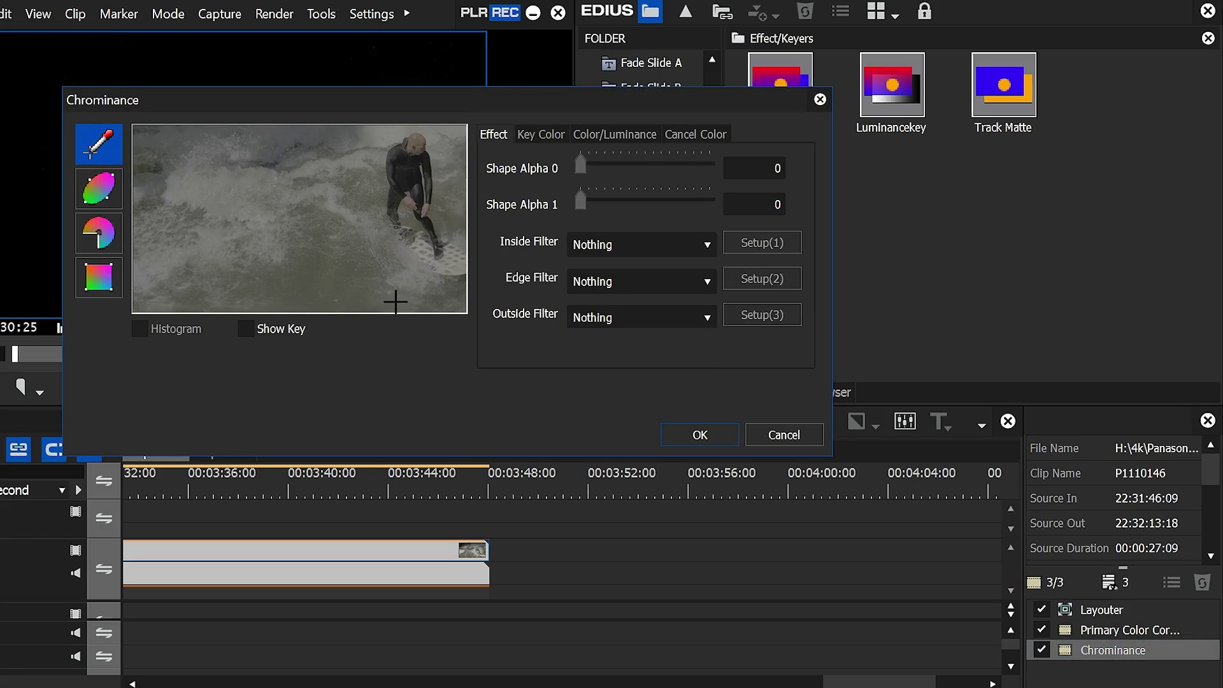